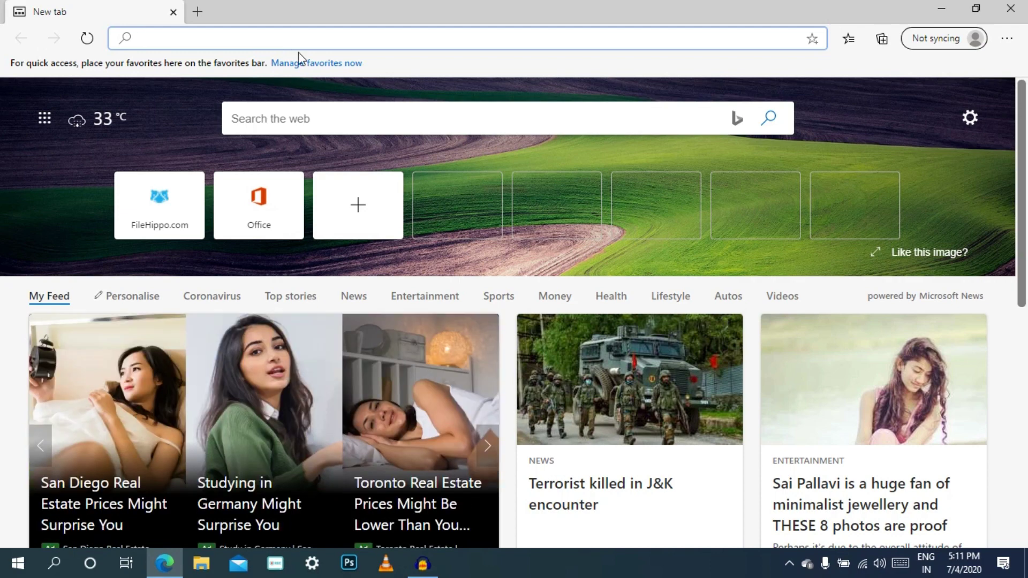
Search the web for 'filehorse' and open the FileHorse.com homepage from the results
{"action": "left_click", "coordinate": [402, 43]}
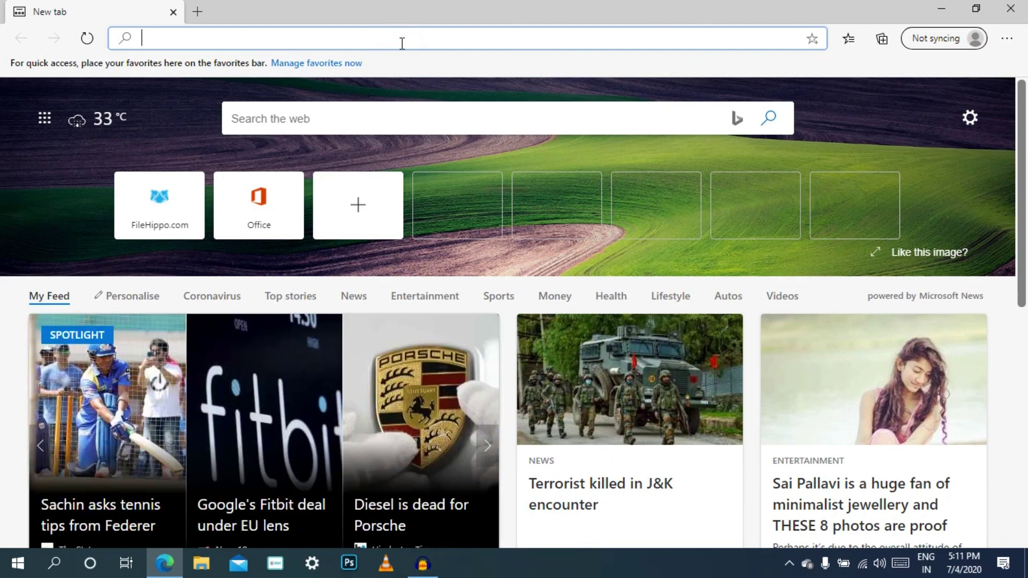
{"action": "type", "text": "fileh"}
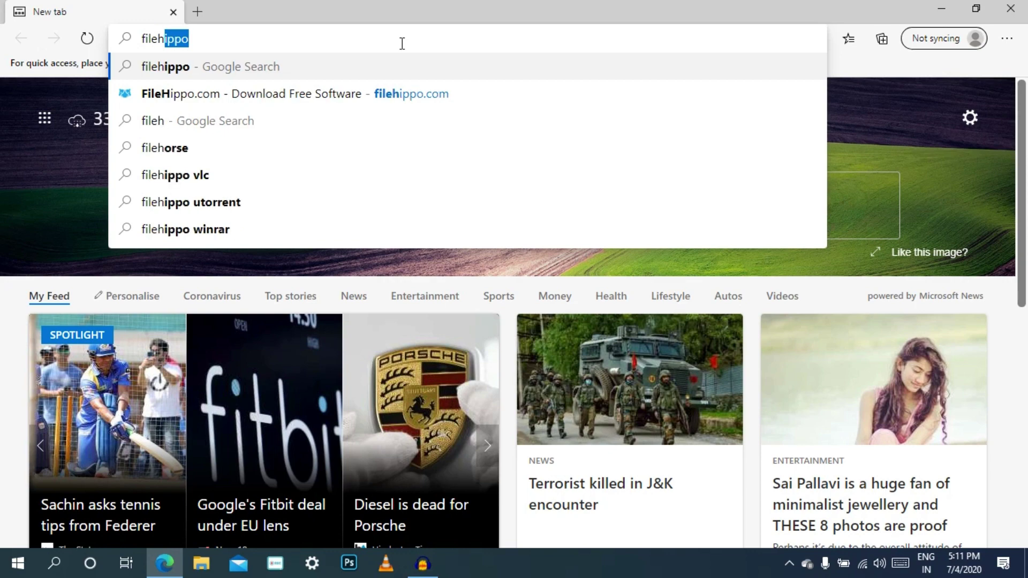
{"action": "type", "text": "orse"}
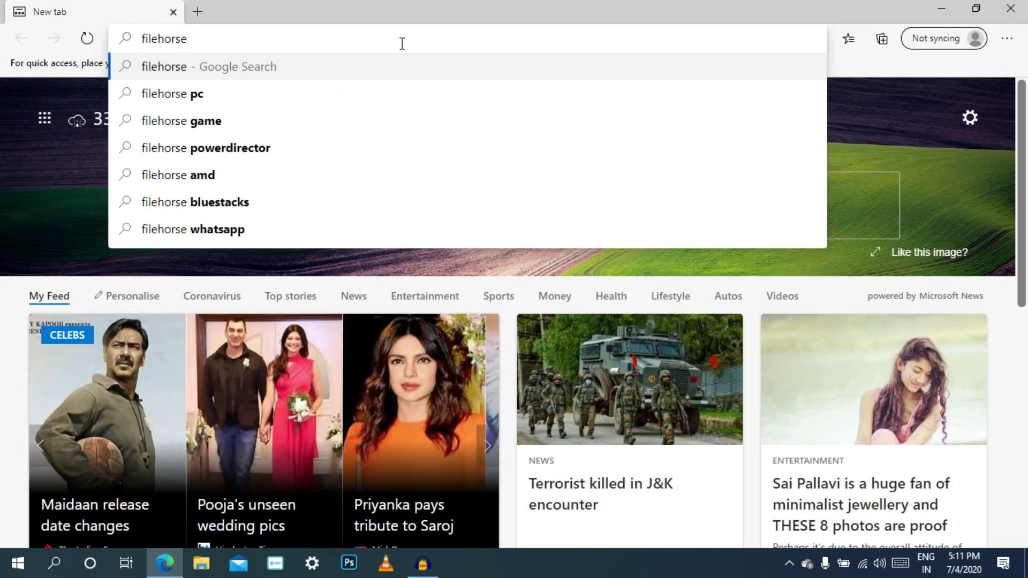
{"action": "key", "text": "Return"}
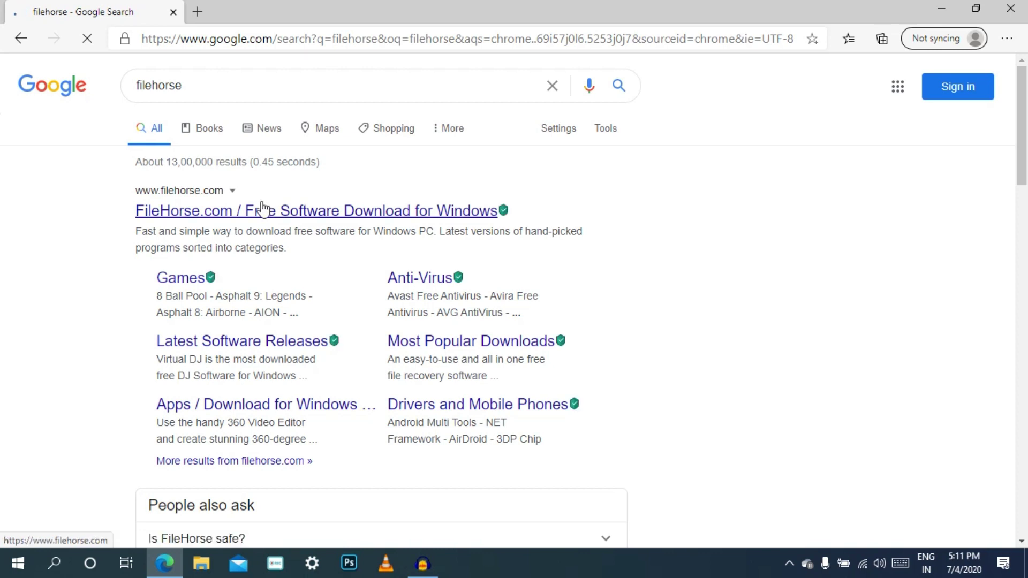
{"action": "left_click", "coordinate": [222, 219]}
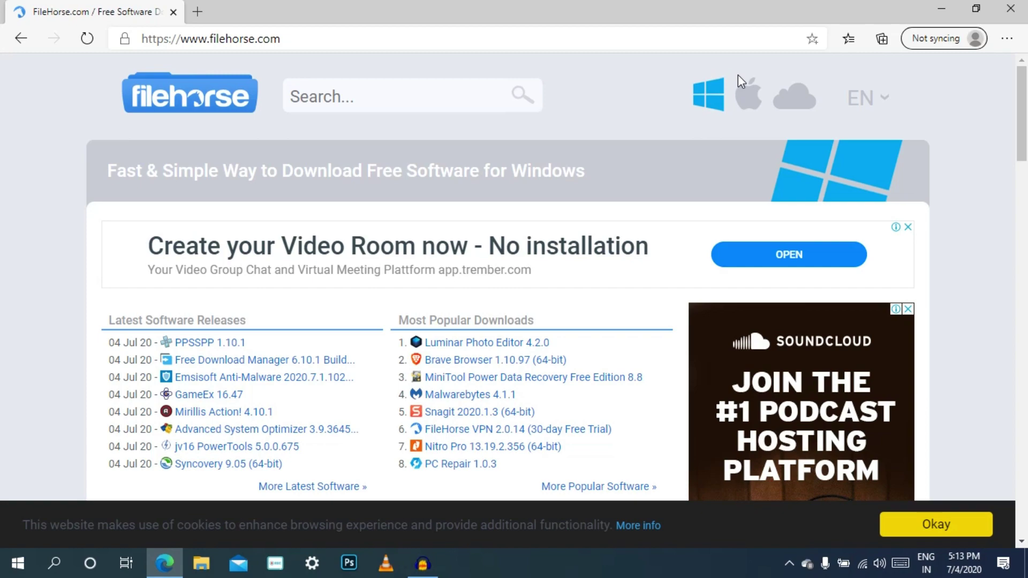
{"action": "left_click", "coordinate": [1002, 48]}
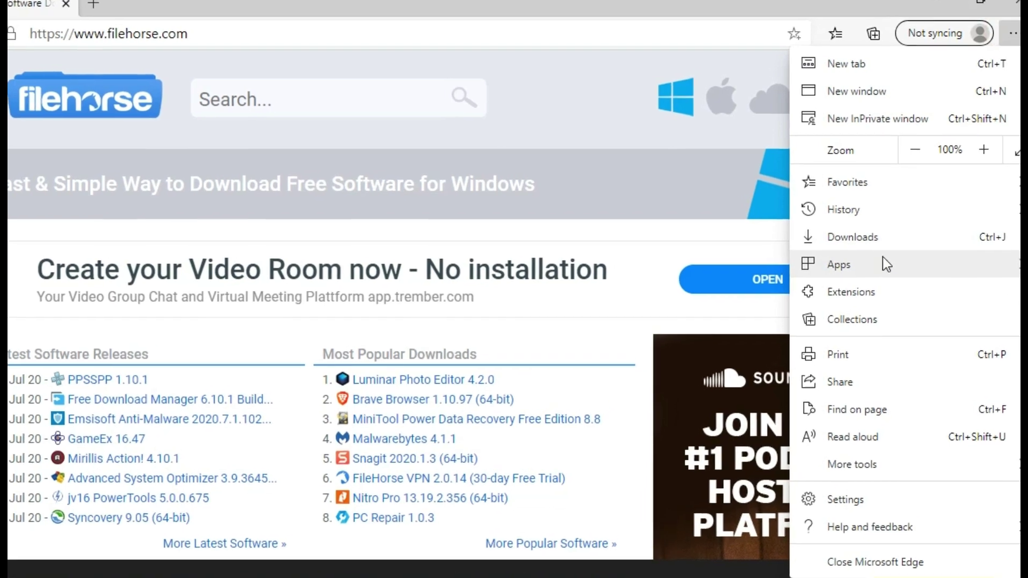
Choose 'Install this site as an app' from the Apps submenu for FileHorse.com
{"action": "mouse_move", "coordinate": [877, 265]}
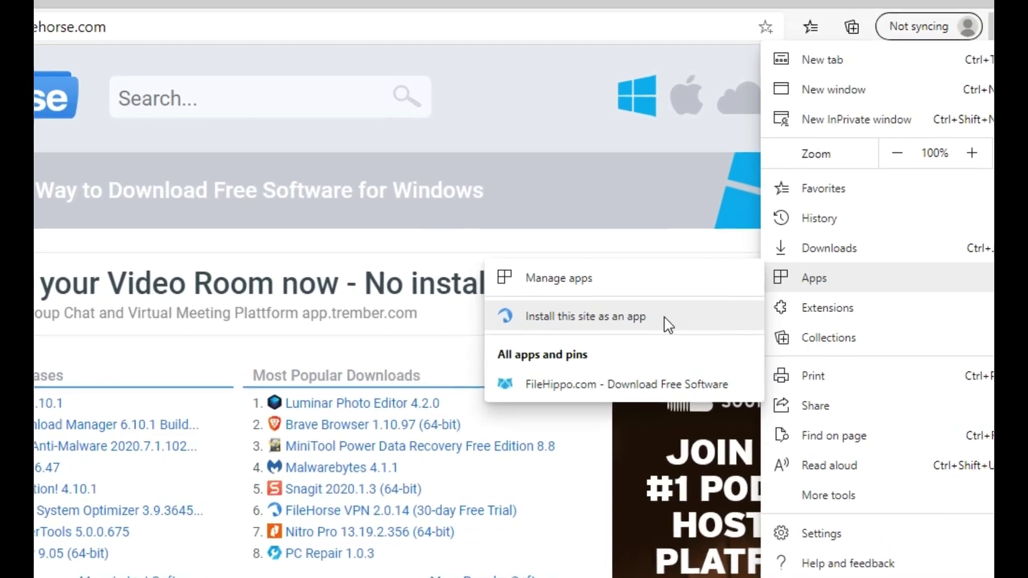
{"action": "left_click", "coordinate": [650, 330]}
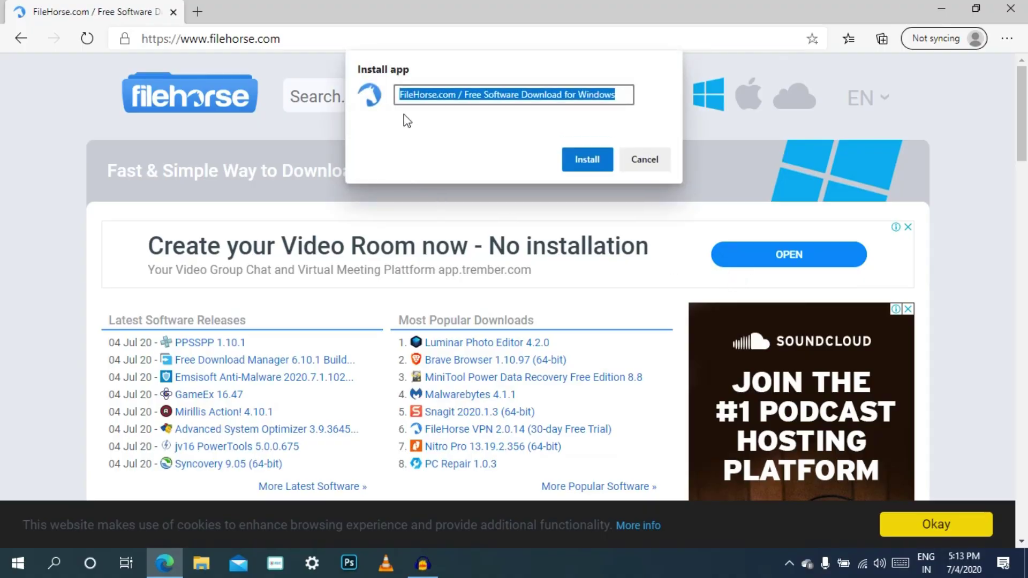
Install the FileHorse.com app, reposition and maximize its window, then close it and minimize Edge
{"action": "left_click", "coordinate": [580, 161]}
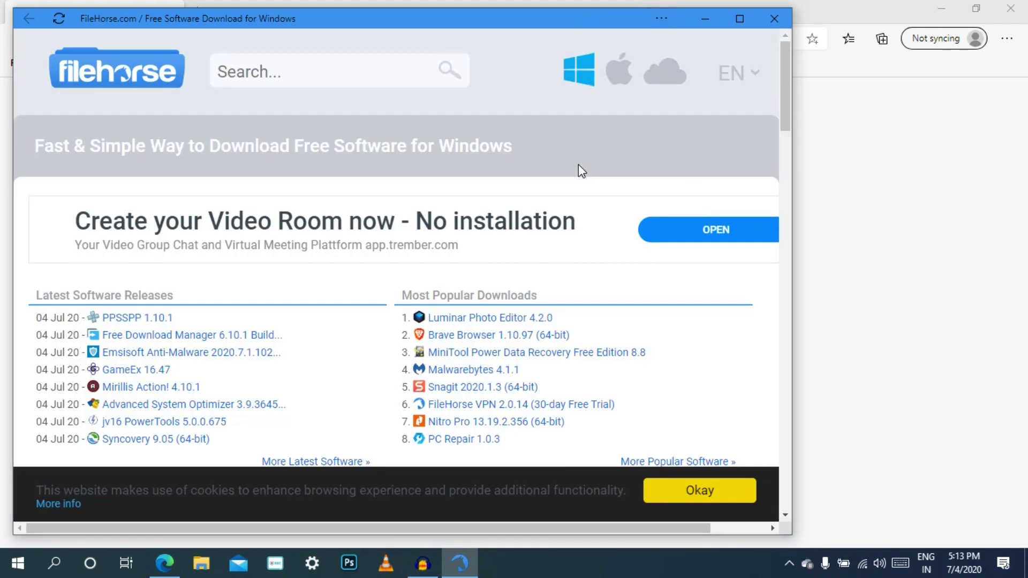
{"action": "left_click_drag", "start_coordinate": [598, 19], "coordinate": [684, 63]}
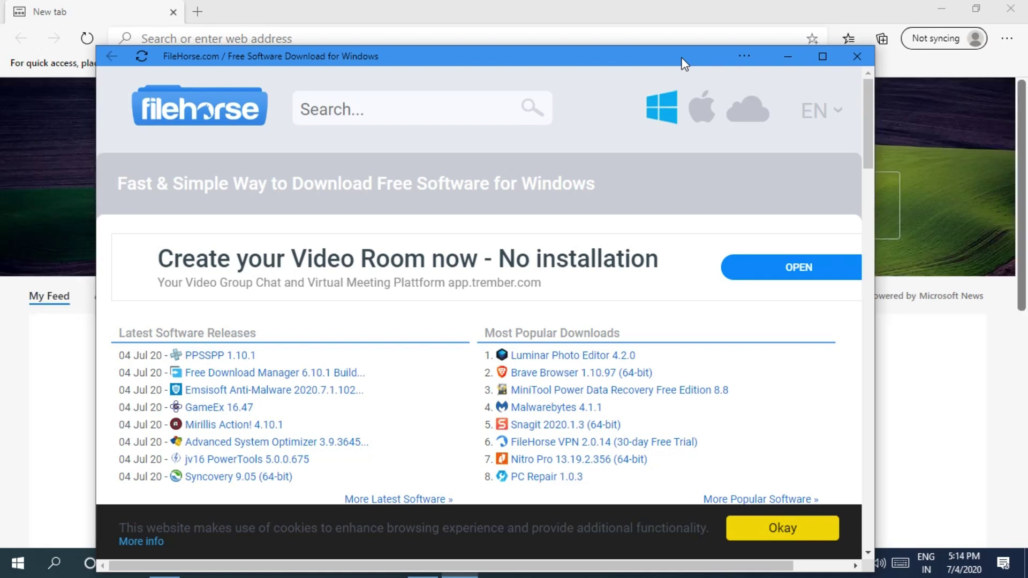
{"action": "left_click_drag", "start_coordinate": [682, 59], "coordinate": [681, 48]}
{"action": "left_click", "coordinate": [816, 46]}
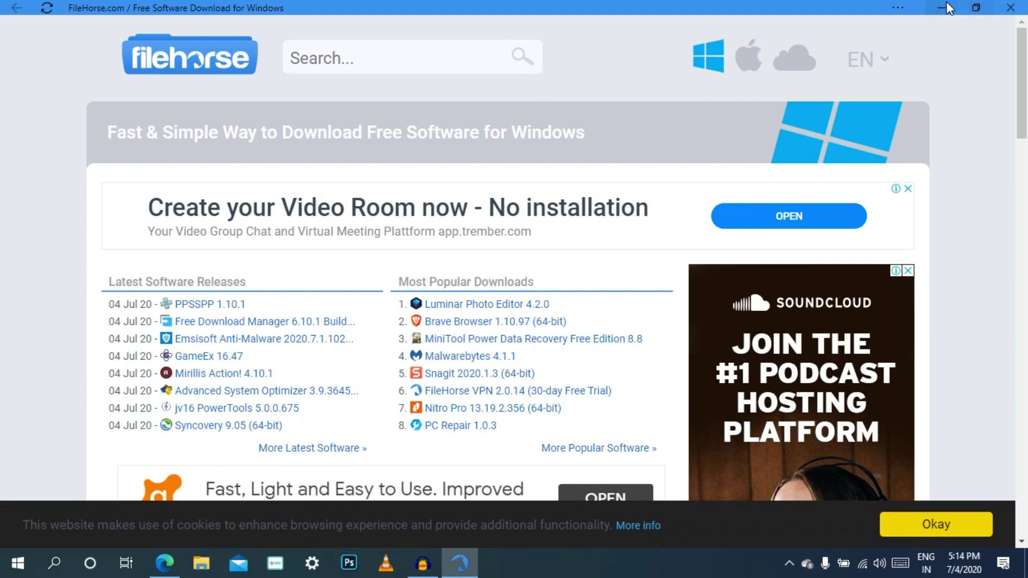
{"action": "left_click", "coordinate": [1008, 8]}
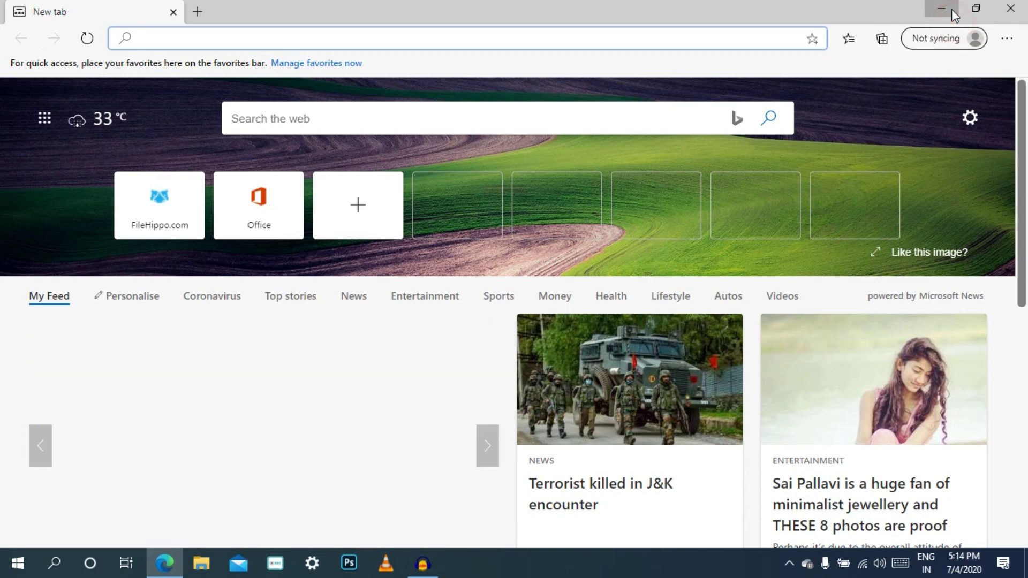
{"action": "left_click", "coordinate": [952, 9]}
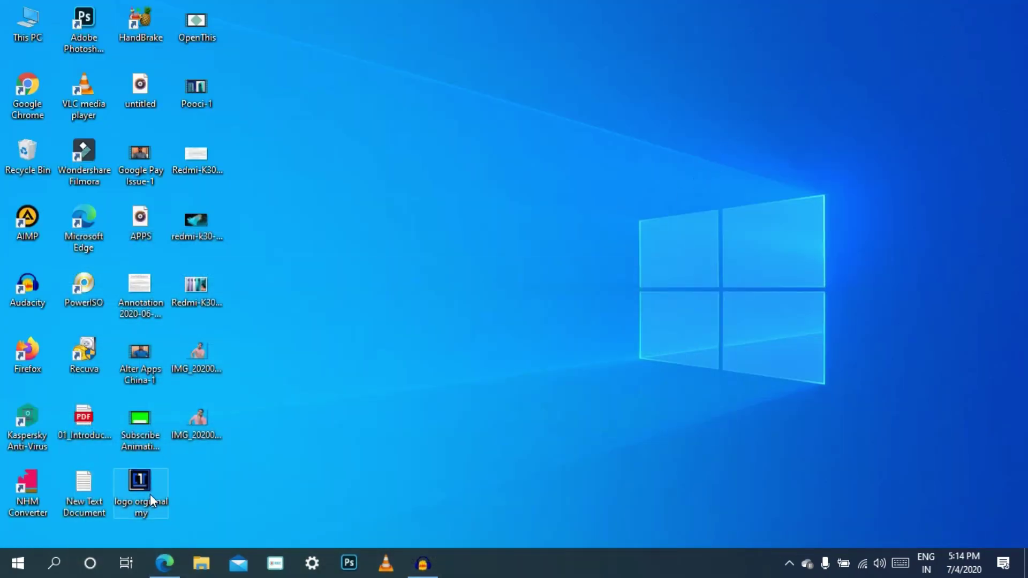
Search Windows for 'Fileho' and launch the FileHorse.com app from the best match
{"action": "left_click", "coordinate": [54, 563]}
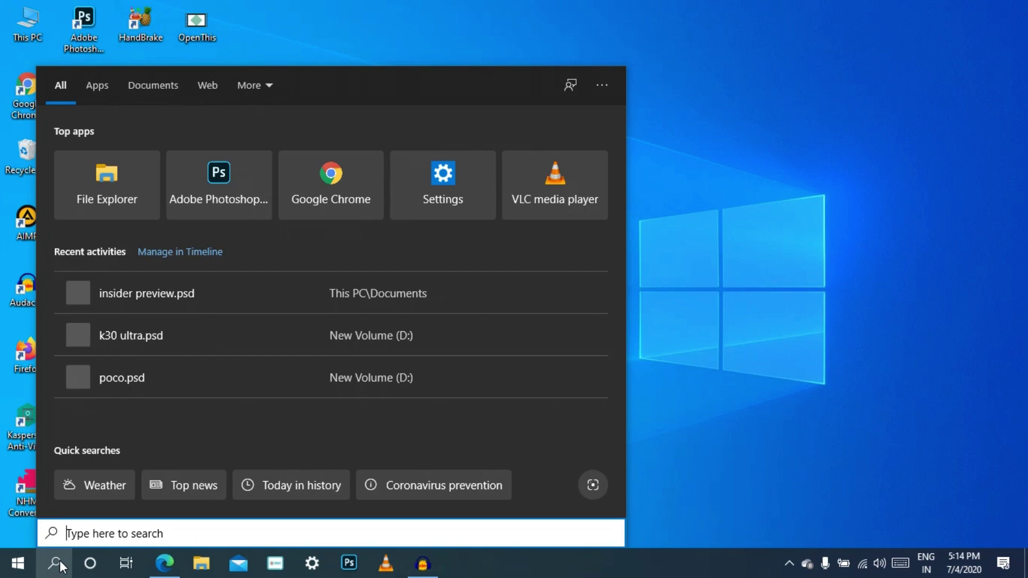
{"action": "type", "text": "Fileh"}
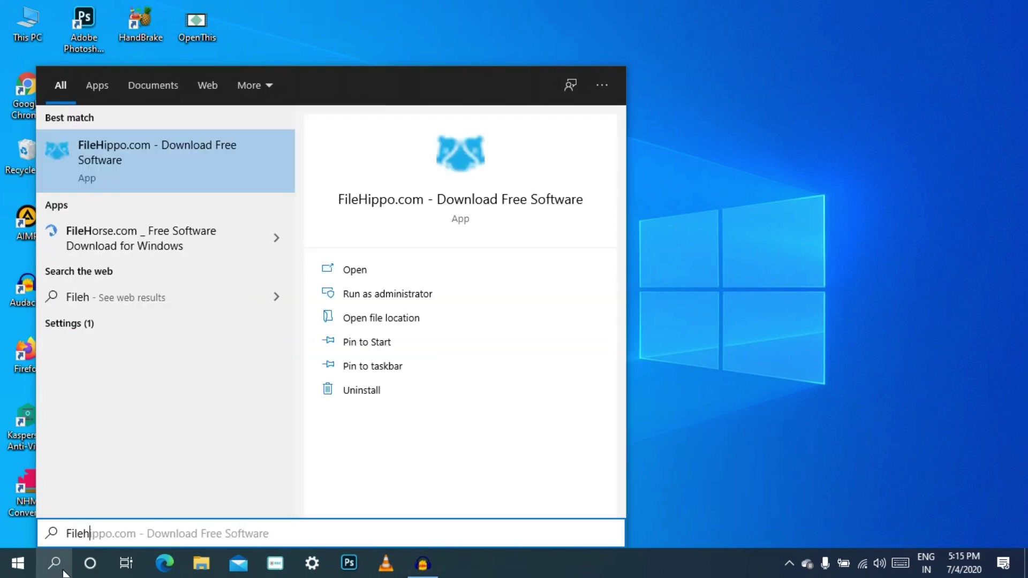
{"action": "type", "text": "o"}
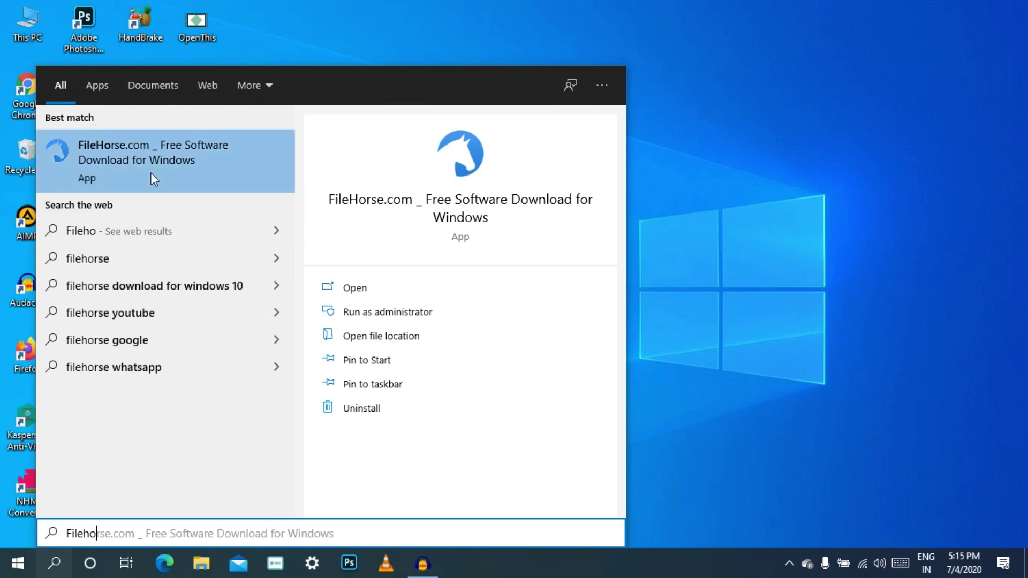
{"action": "left_click", "coordinate": [182, 147]}
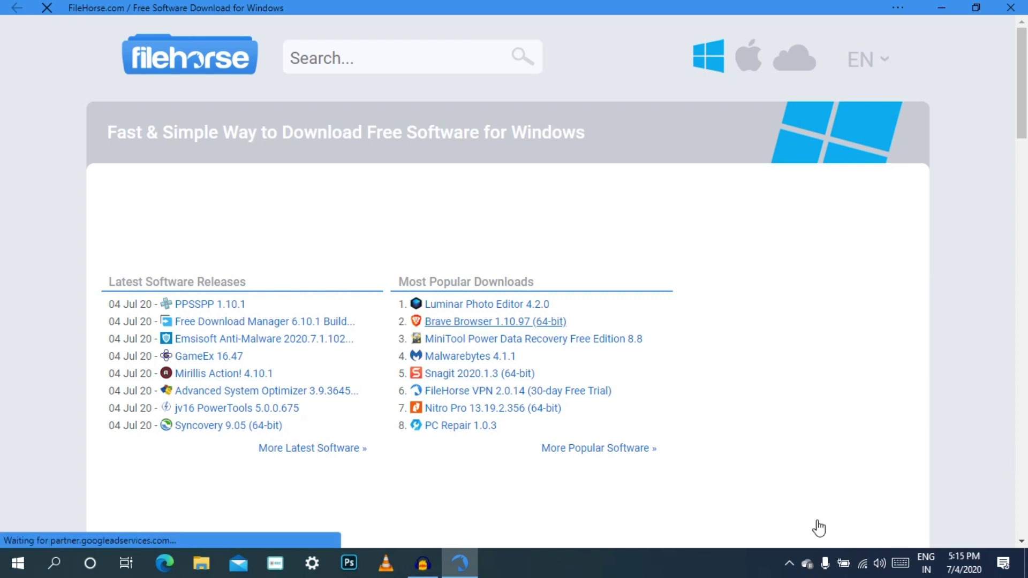
Close the FileHorse app window and restore Edge from the taskbar
{"action": "mouse_move", "coordinate": [464, 572]}
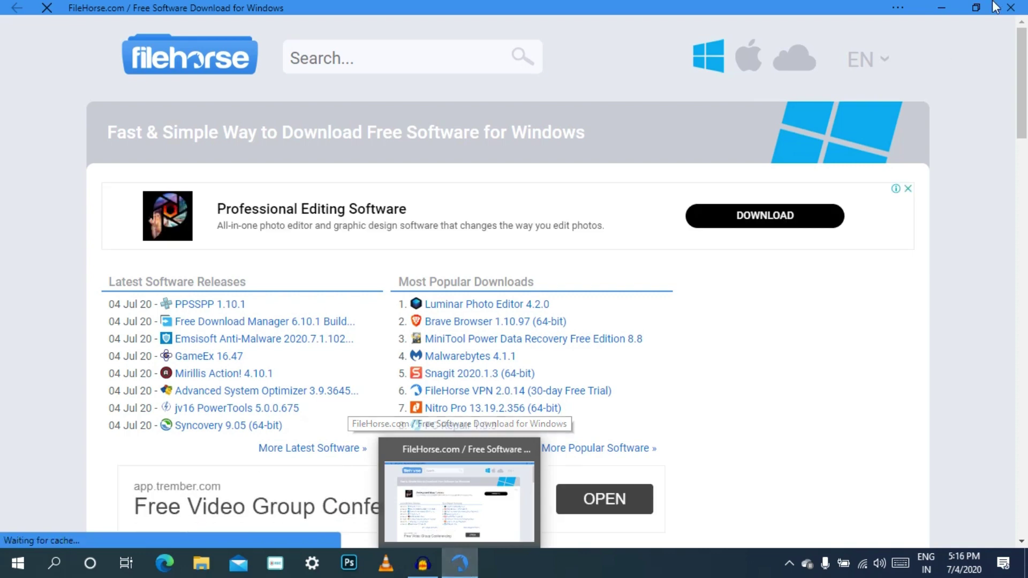
{"action": "left_click", "coordinate": [1011, 6]}
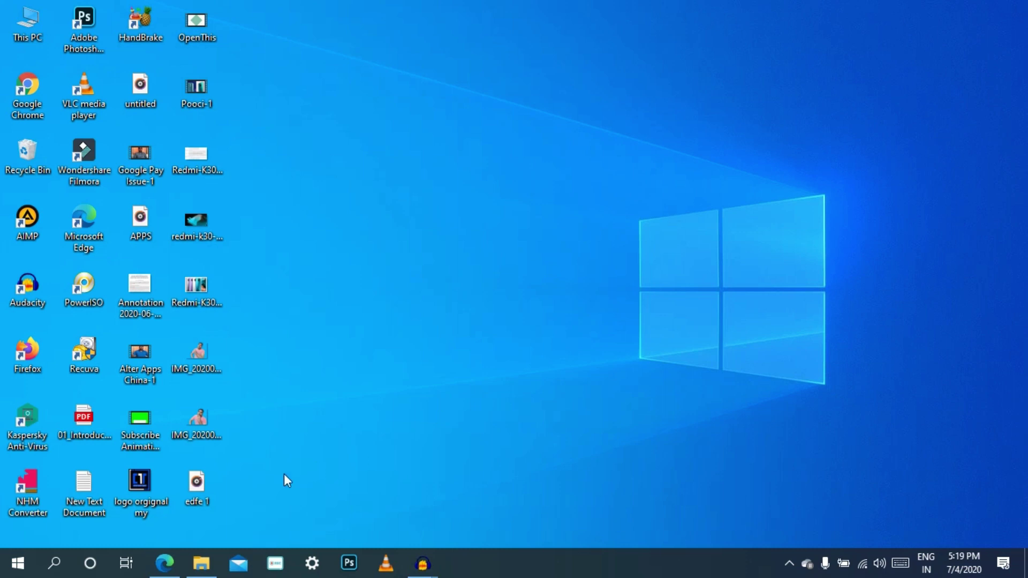
{"action": "left_click", "coordinate": [175, 553]}
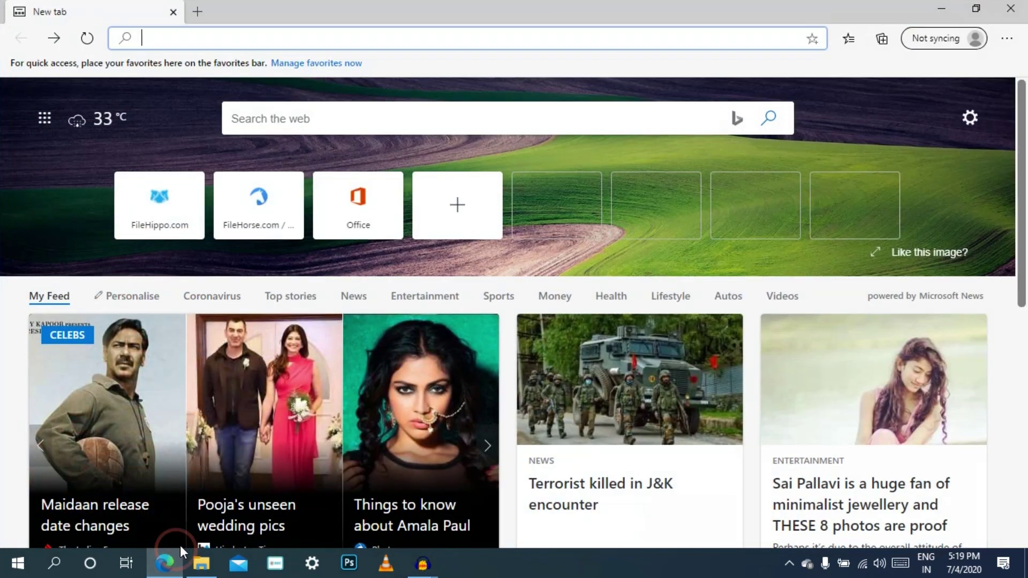
Open Apps > Manage apps to list the FileHippo.com and FileHorse.com apps
{"action": "left_click", "coordinate": [1013, 39]}
{"action": "mouse_move", "coordinate": [931, 247]}
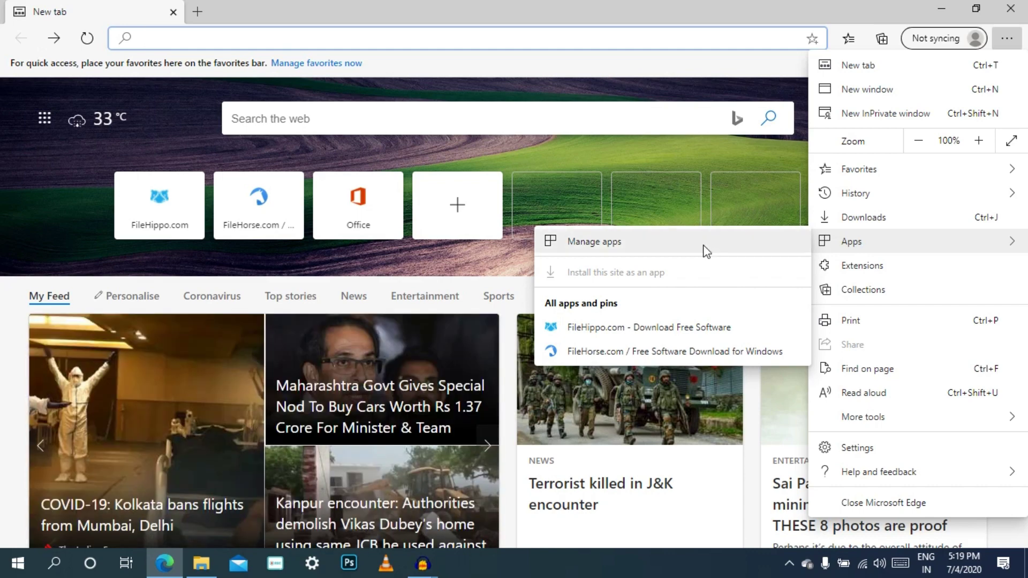
{"action": "left_click", "coordinate": [707, 250]}
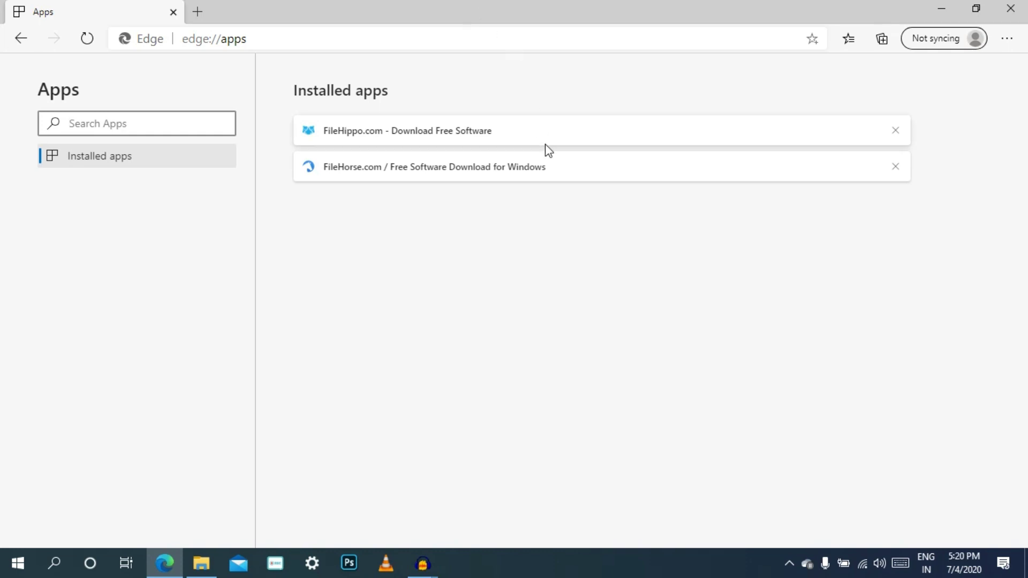
Set FileHippo to 'Open in full browser', test-launch it, and go back to the apps list
{"action": "right_click", "coordinate": [556, 130]}
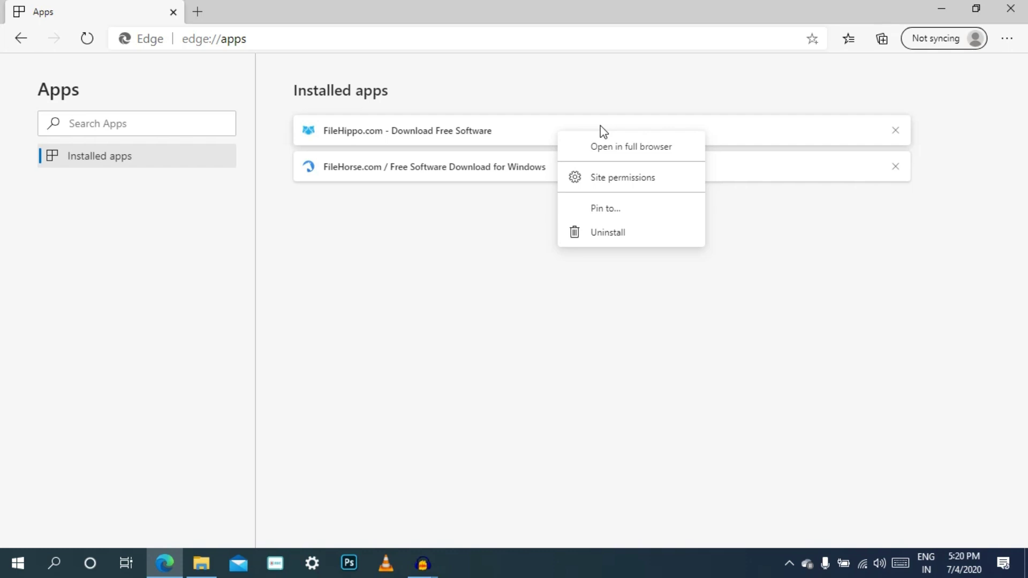
{"action": "left_click", "coordinate": [608, 141]}
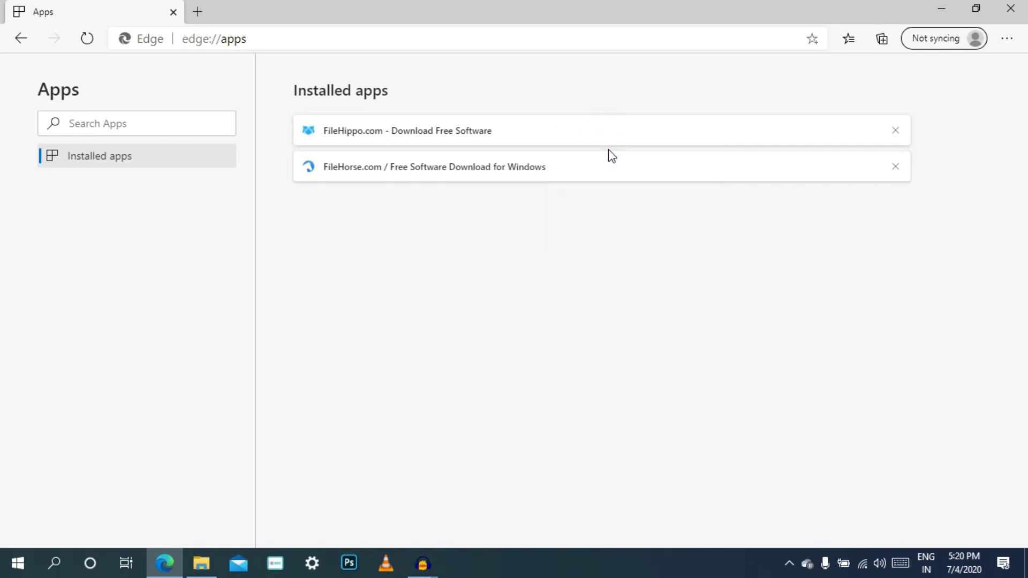
{"action": "left_click", "coordinate": [506, 131]}
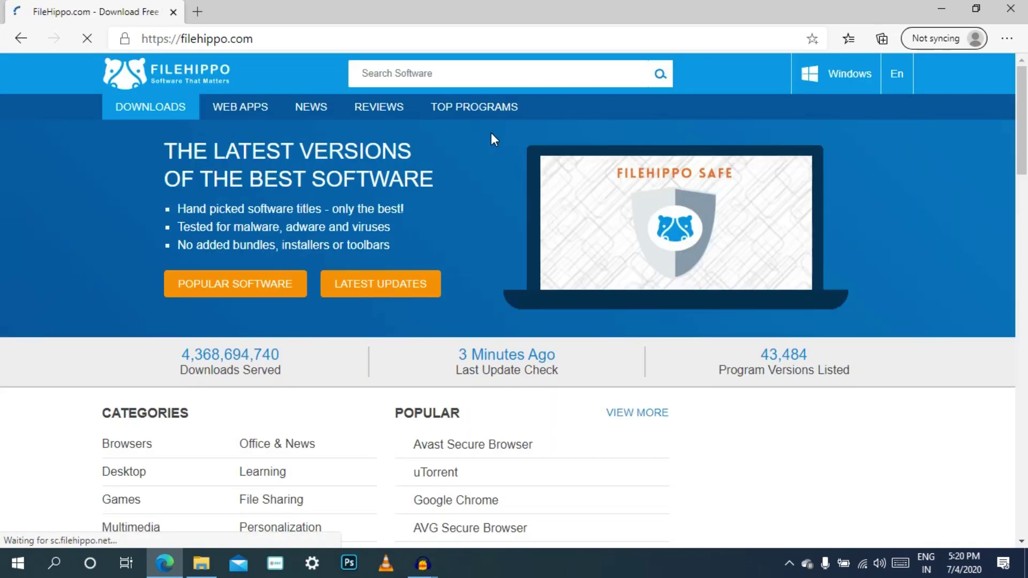
{"action": "left_click", "coordinate": [19, 40]}
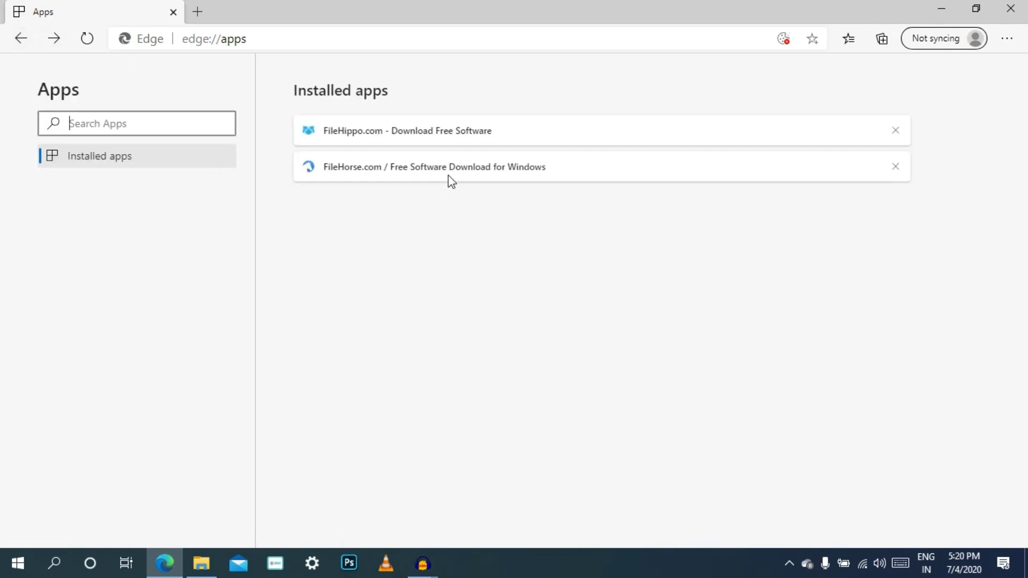
Open filehippo.com's site permissions in a new tab, browse them, then return to the Apps tab
{"action": "right_click", "coordinate": [470, 135]}
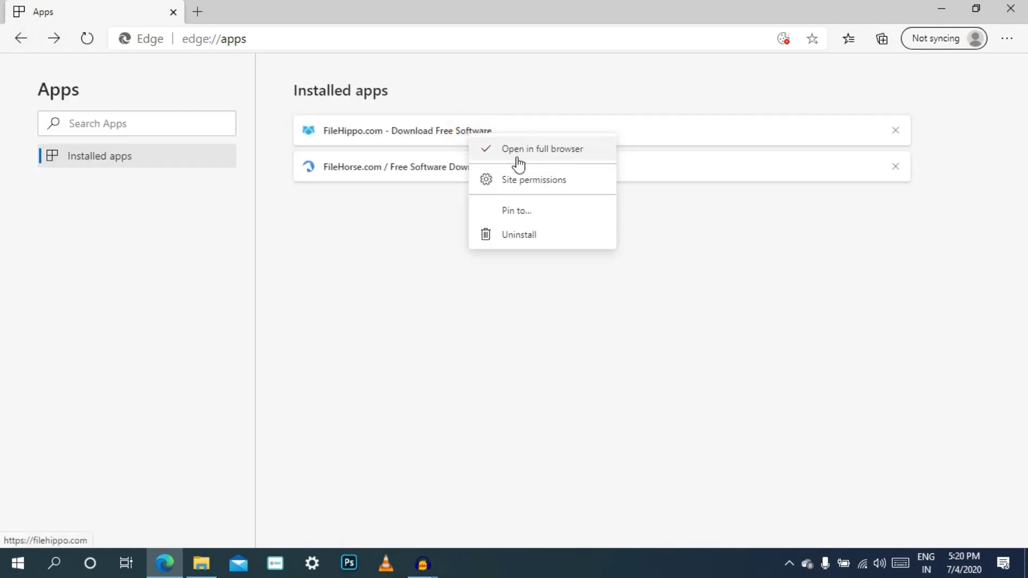
{"action": "left_click", "coordinate": [517, 180]}
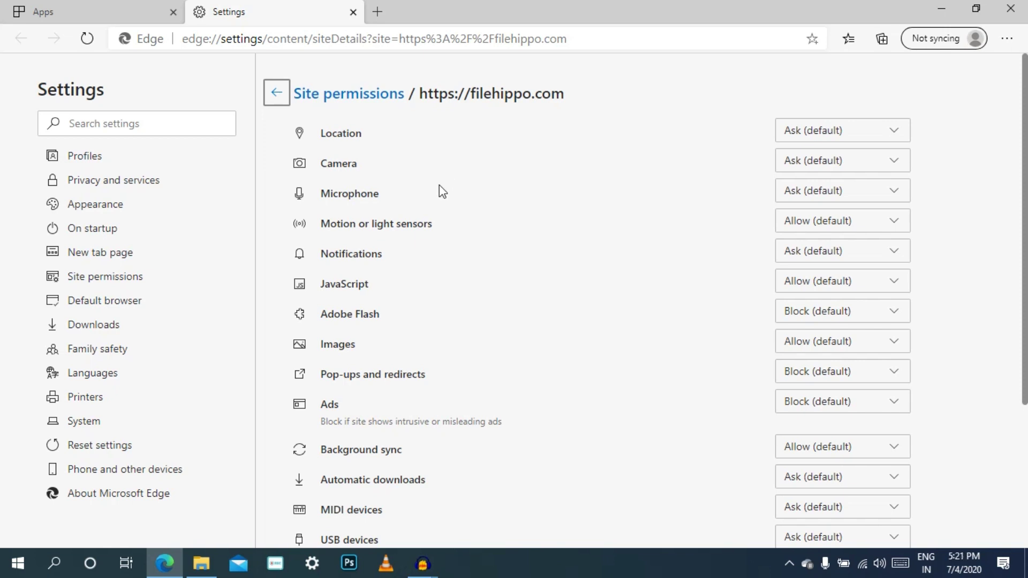
{"action": "scroll", "coordinate": [438, 186], "scroll_direction": "down", "scroll_amount": 1}
{"action": "scroll", "coordinate": [763, 154], "scroll_direction": "down", "scroll_amount": 1}
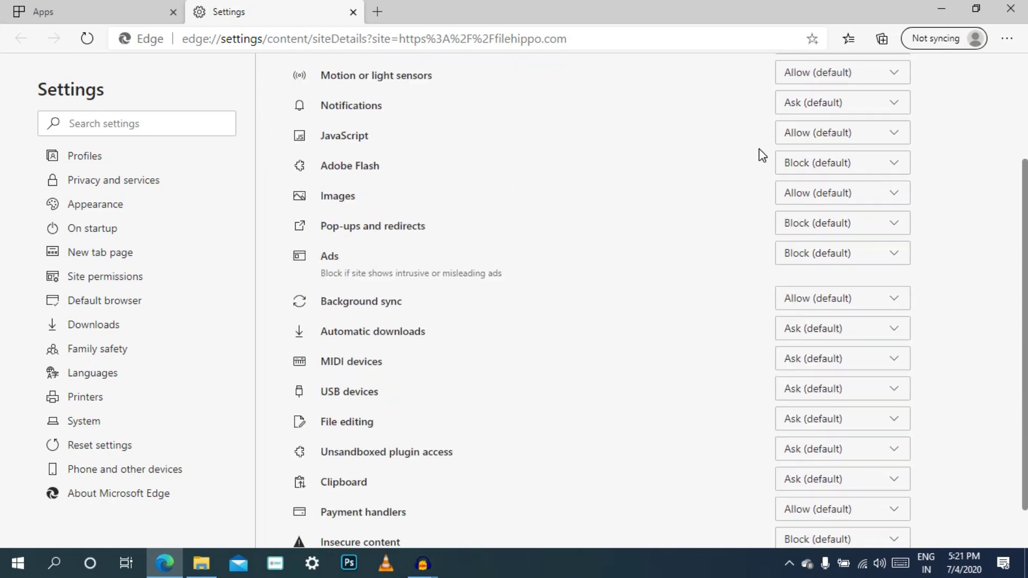
{"action": "scroll", "coordinate": [763, 155], "scroll_direction": "up", "scroll_amount": 2}
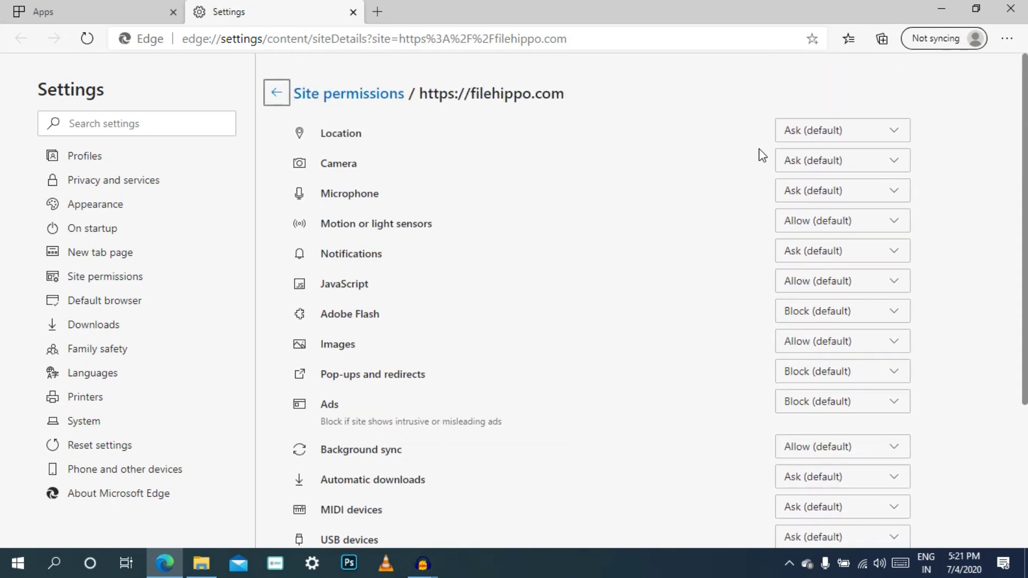
{"action": "scroll", "coordinate": [762, 154], "scroll_direction": "down", "scroll_amount": 3}
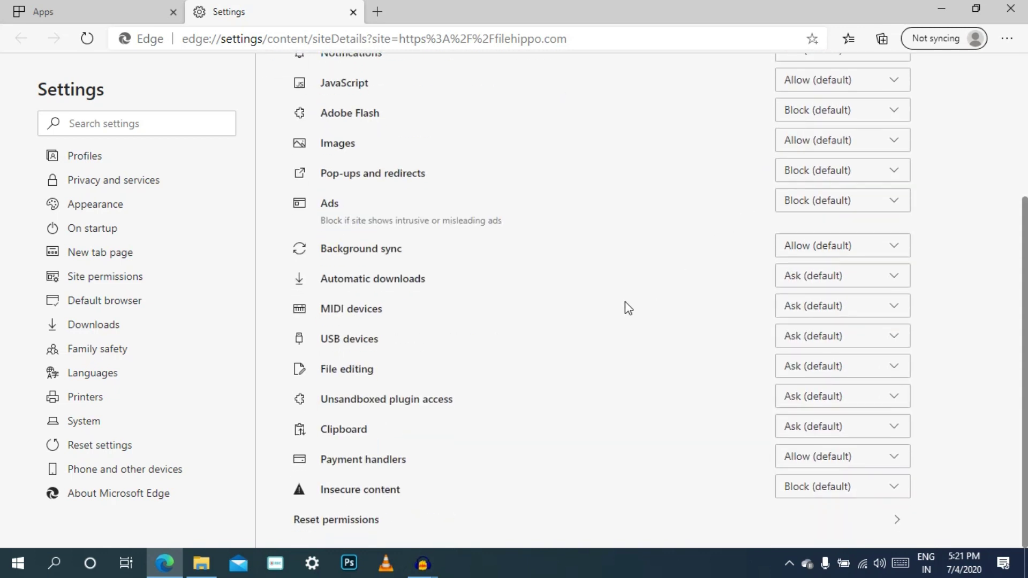
{"action": "scroll", "coordinate": [375, 225], "scroll_direction": "up", "scroll_amount": 2}
{"action": "left_click", "coordinate": [113, 12]}
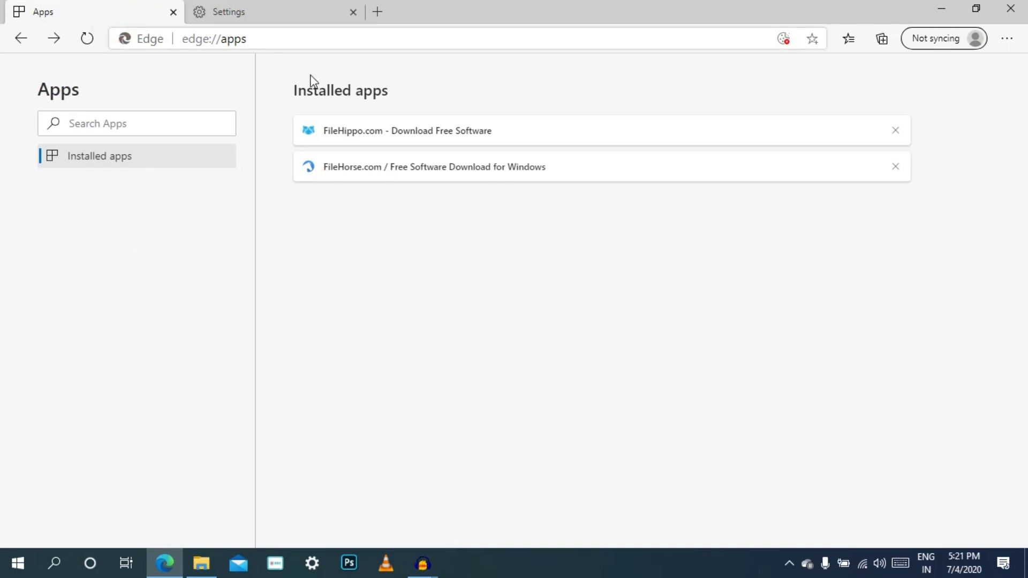
Pin the FileHippo app to the Desktop and Start menu, then minimize Edge
{"action": "right_click", "coordinate": [536, 131]}
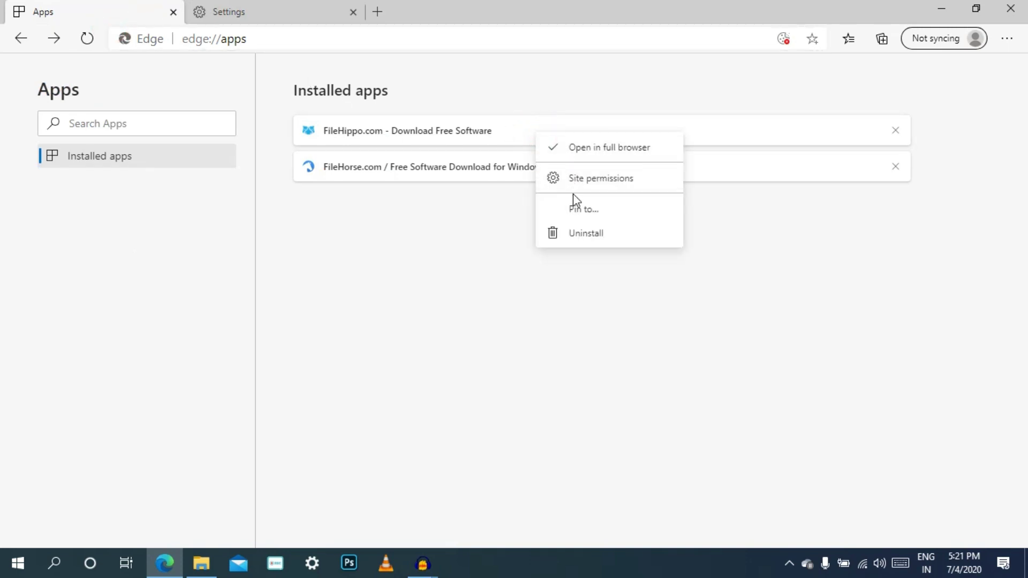
{"action": "left_click", "coordinate": [570, 214]}
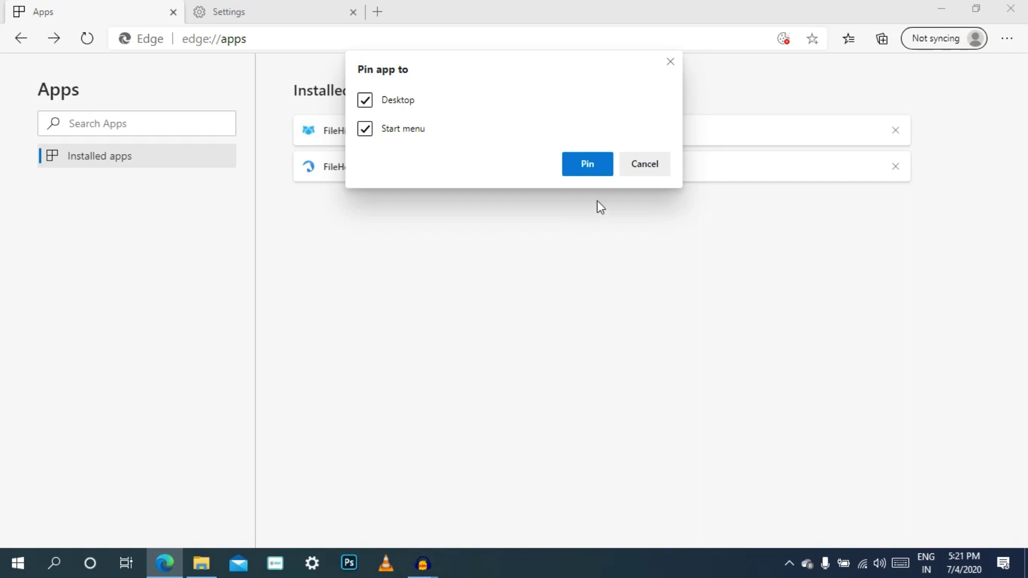
{"action": "left_click", "coordinate": [587, 165]}
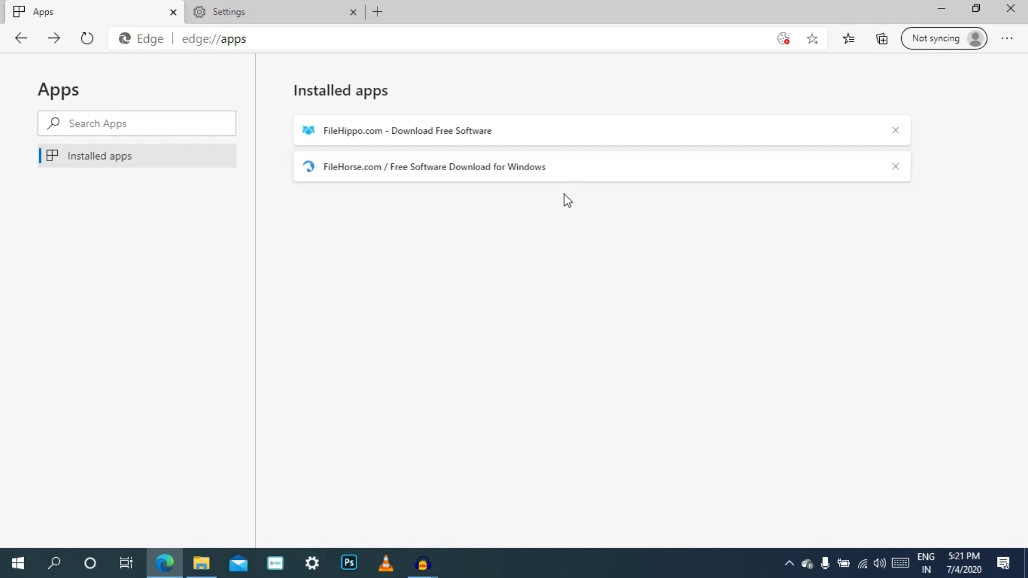
{"action": "left_click", "coordinate": [942, 8]}
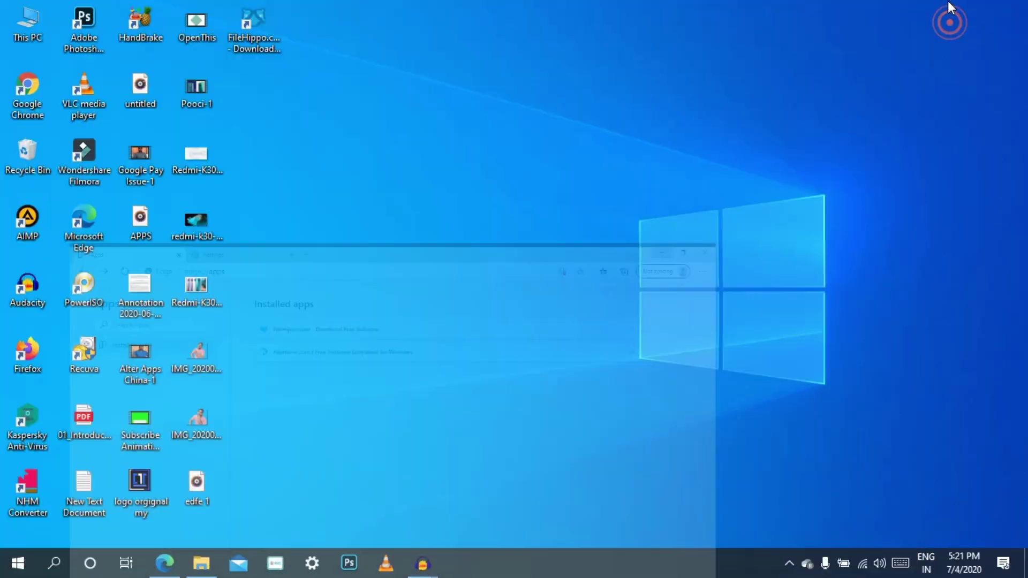